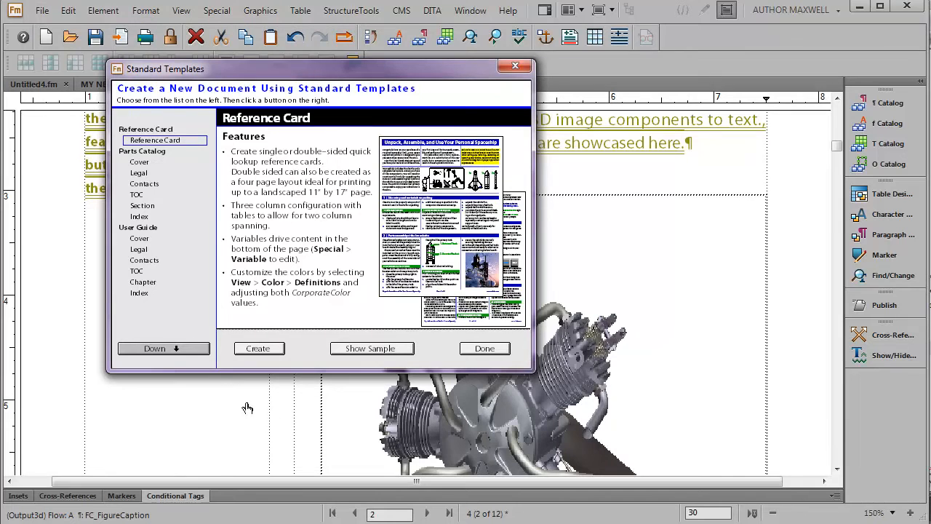
# Preview the Parts Catalog Legal and Section templates and the User Guide Cover and Chapter templates, and close the template browser.
pyautogui.click(139, 173)
pyautogui.click(142, 206)
pyautogui.click(137, 241)
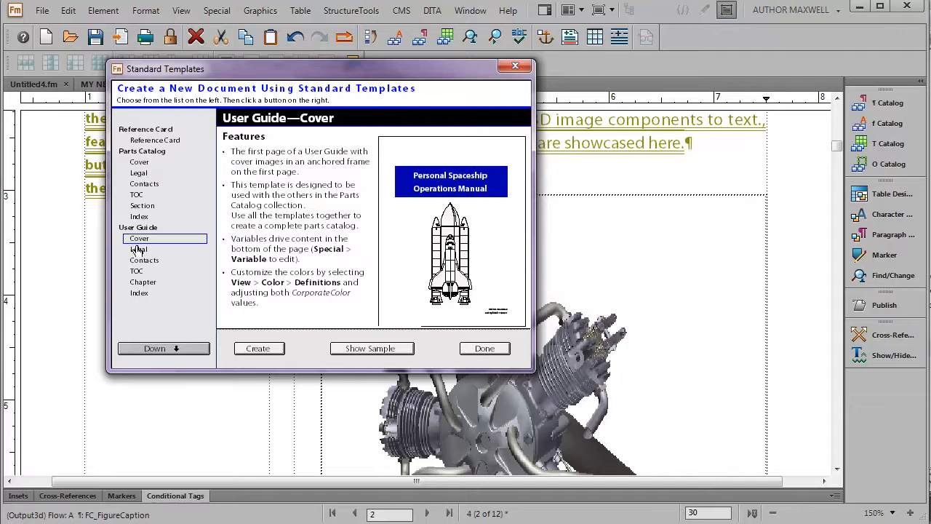
pyautogui.click(138, 282)
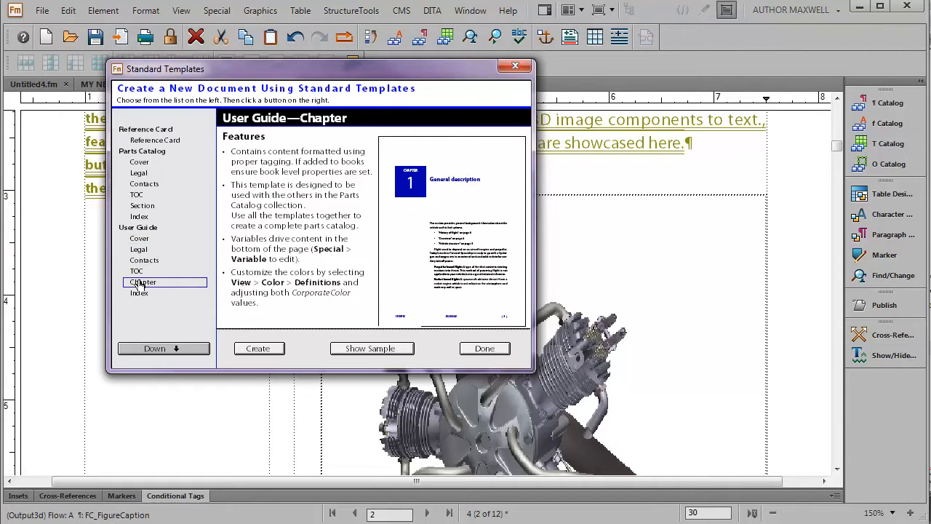
pyautogui.click(486, 350)
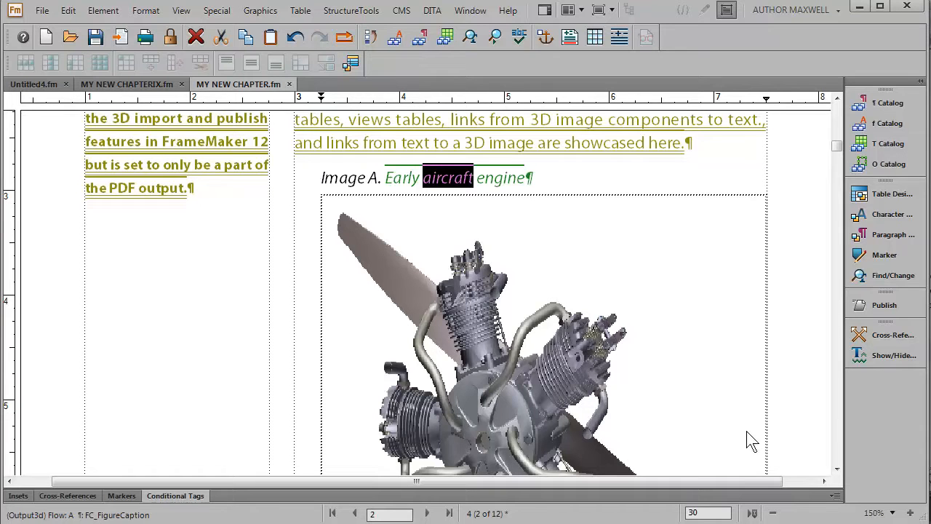
# Examine which condition tags apply to the paragraph about automatically generated animation tables and to the Image A caption.
pyautogui.click(773, 514)
pyautogui.click(773, 515)
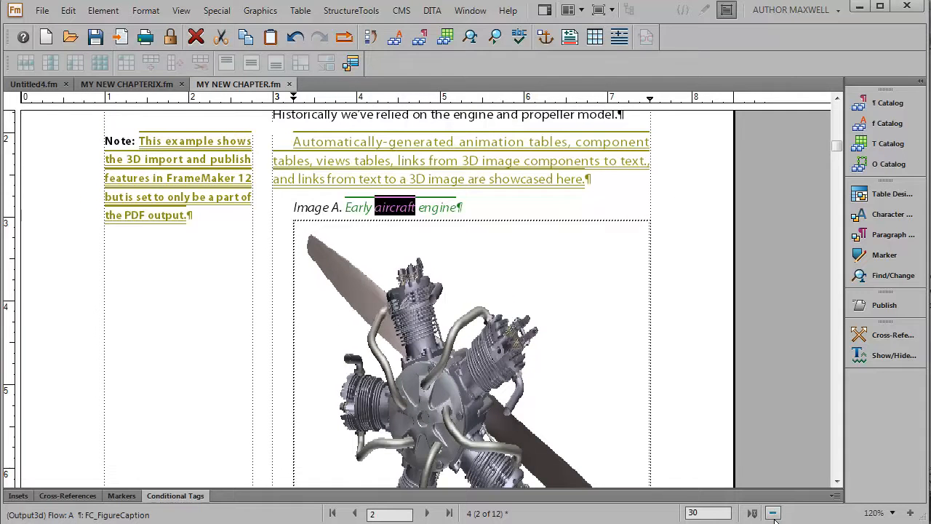
pyautogui.click(773, 515)
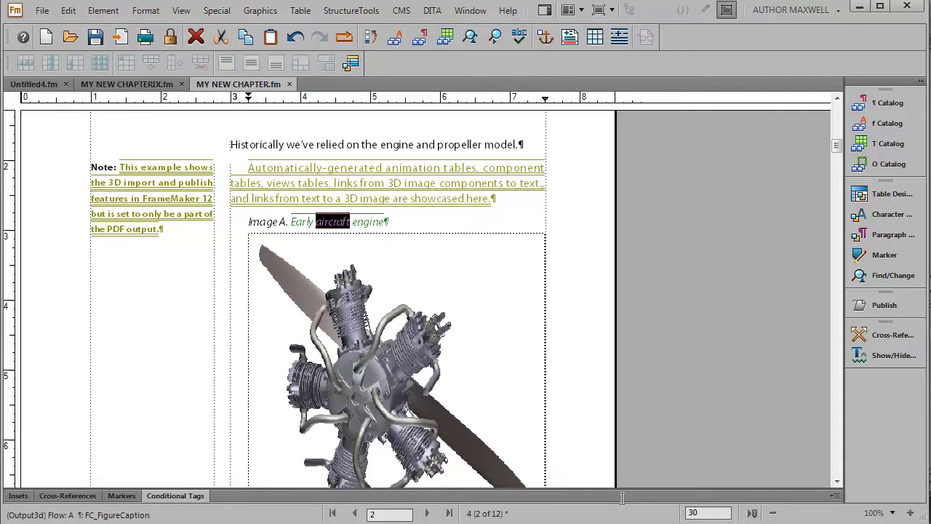
pyautogui.moveTo(421, 185); pyautogui.dragTo(372, 180)
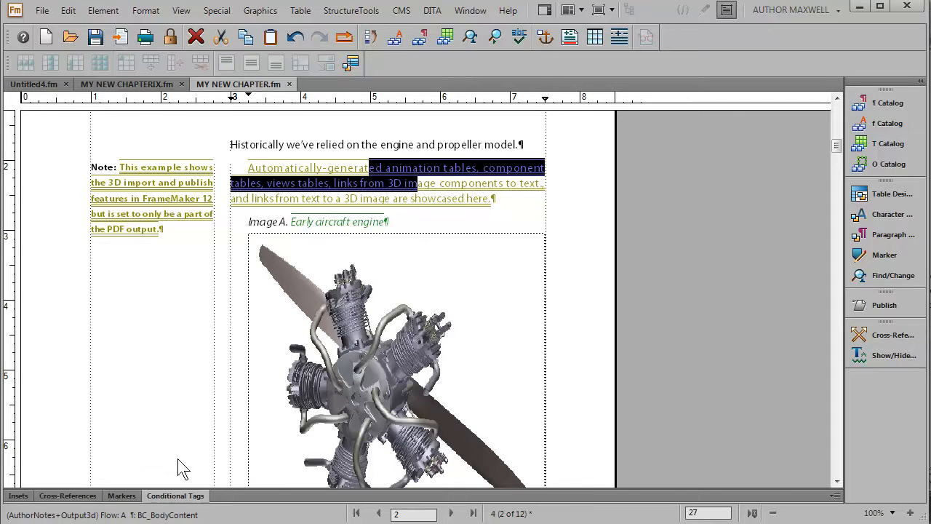
pyautogui.click(175, 496)
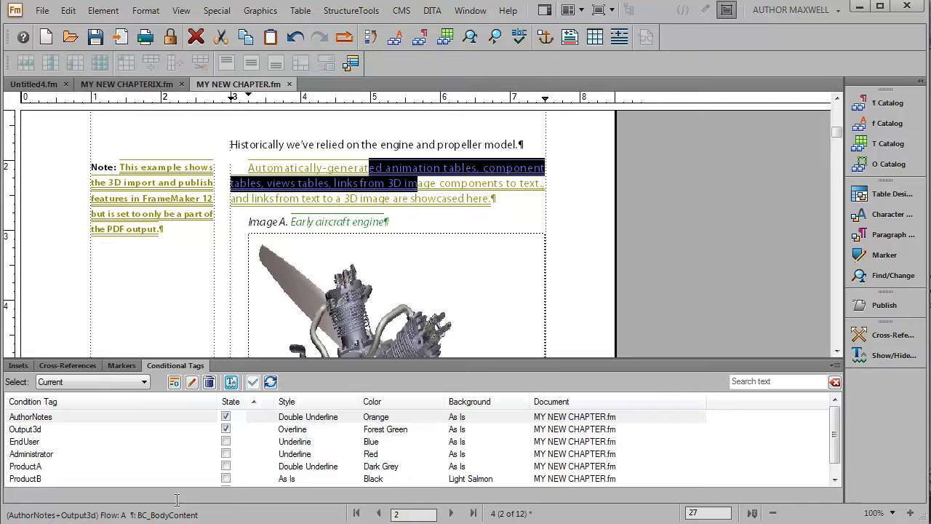
pyautogui.doubleClick(331, 224)
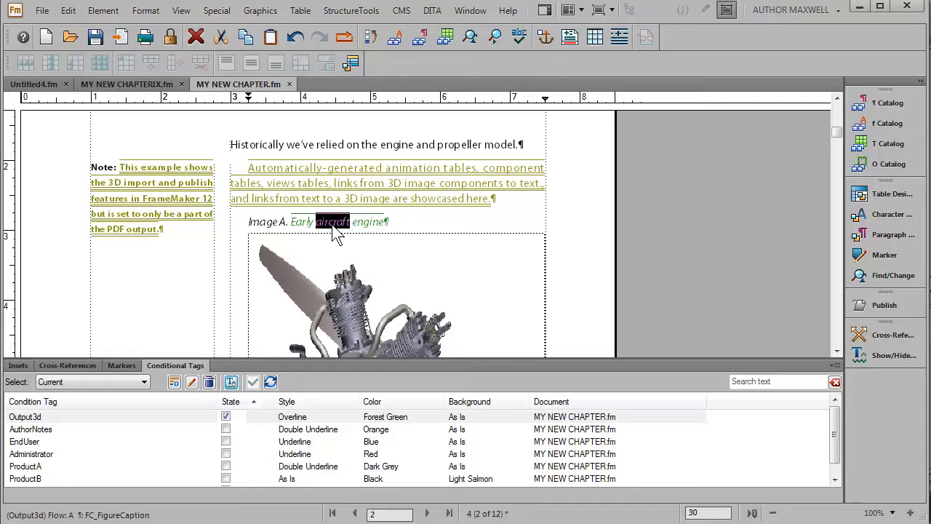
pyautogui.click(192, 367)
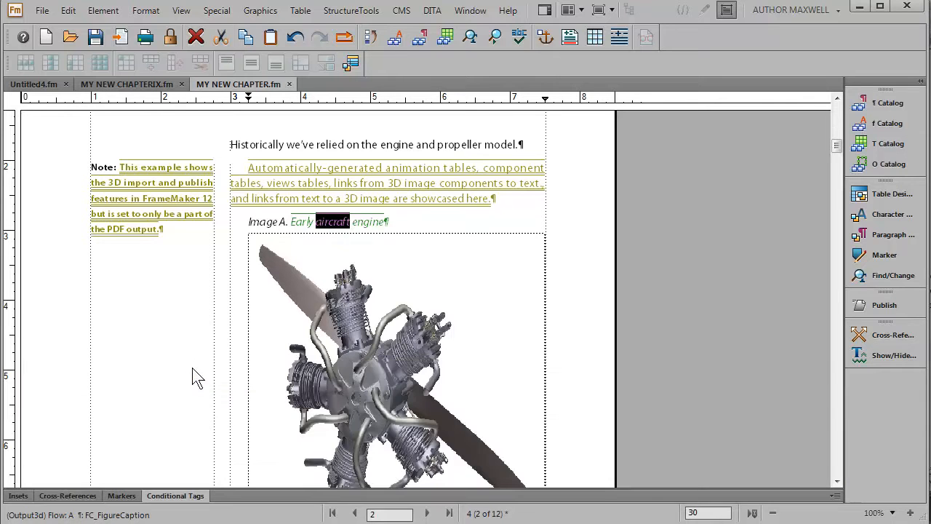
# Show the chapter's conditional text by the expression PDF of Administrator Guide for Product A, accepting the loss of undo history.
pyautogui.click(891, 512)
pyautogui.click(828, 288)
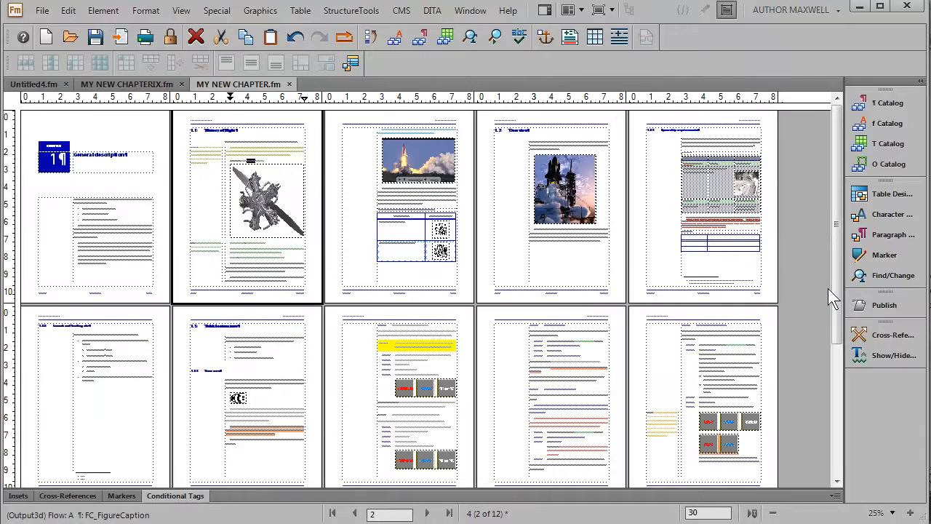
pyautogui.click(884, 360)
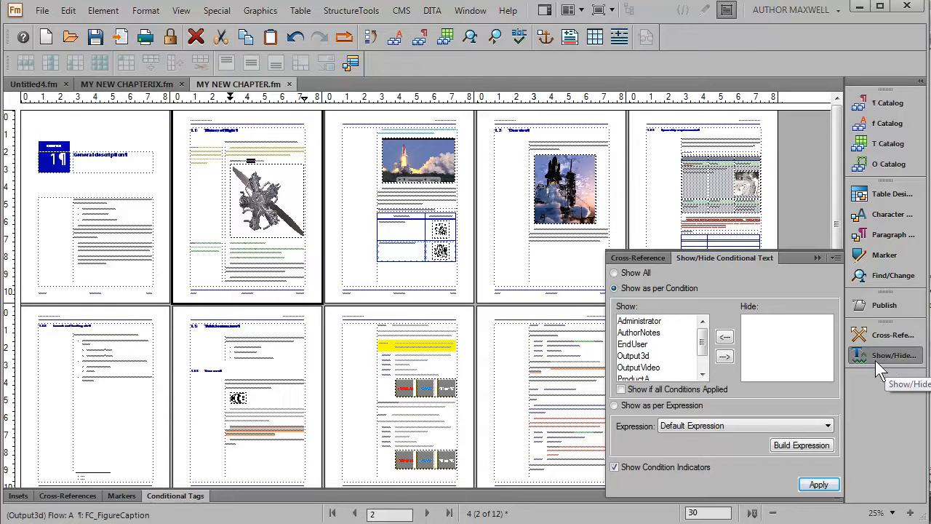
pyautogui.click(803, 426)
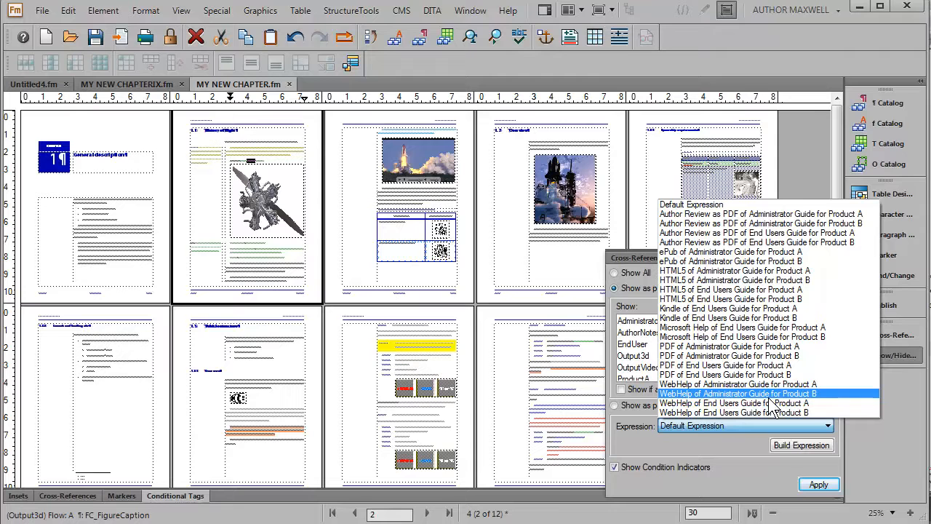
pyautogui.click(757, 347)
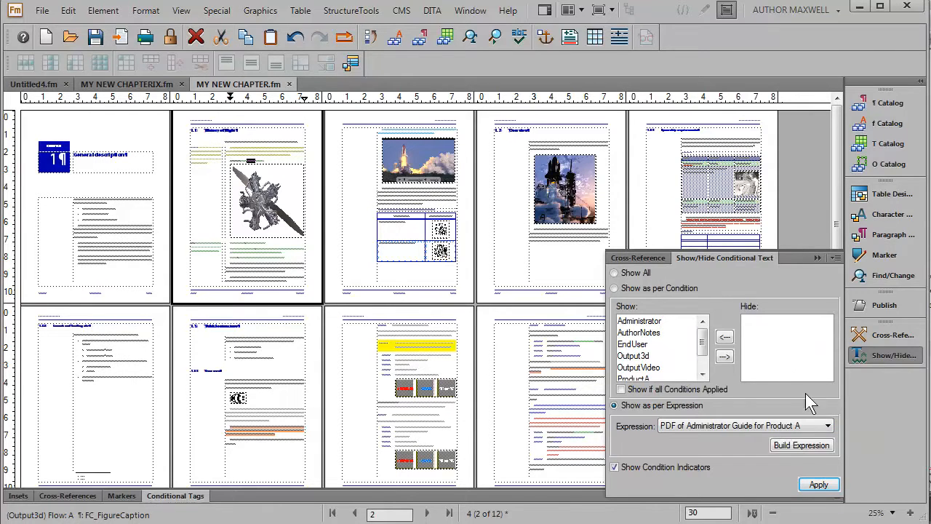
pyautogui.click(818, 484)
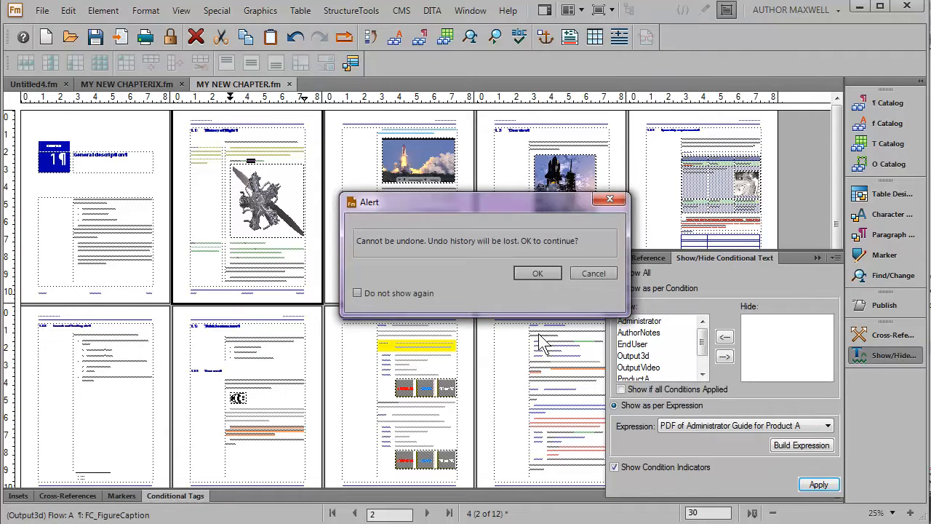
pyautogui.click(535, 274)
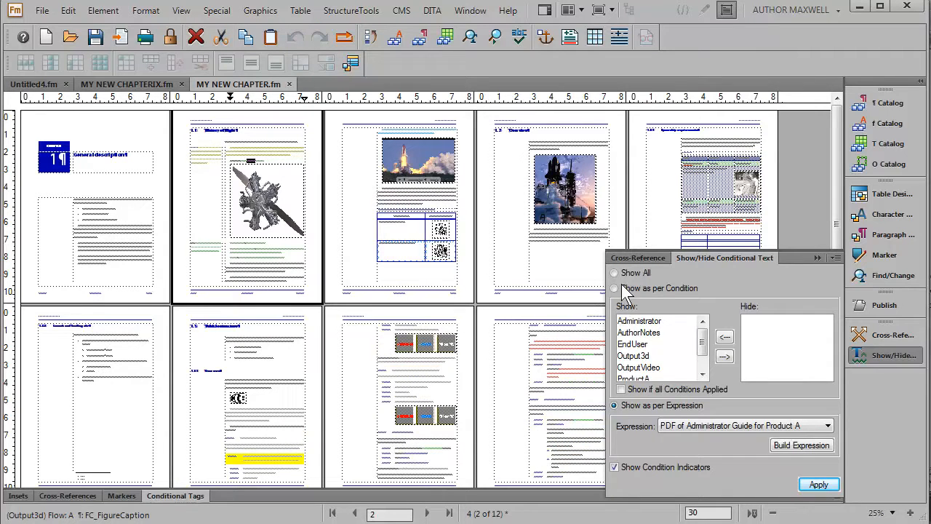
# Switch the conditional text to the expression WebHelp of Administrator Guide for Product A and reveal the page overview.
pyautogui.click(740, 424)
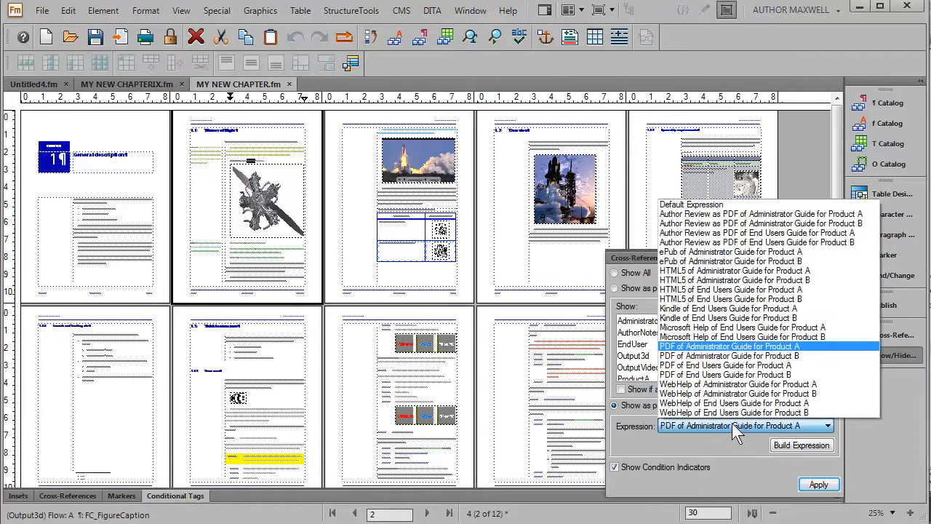
pyautogui.click(709, 384)
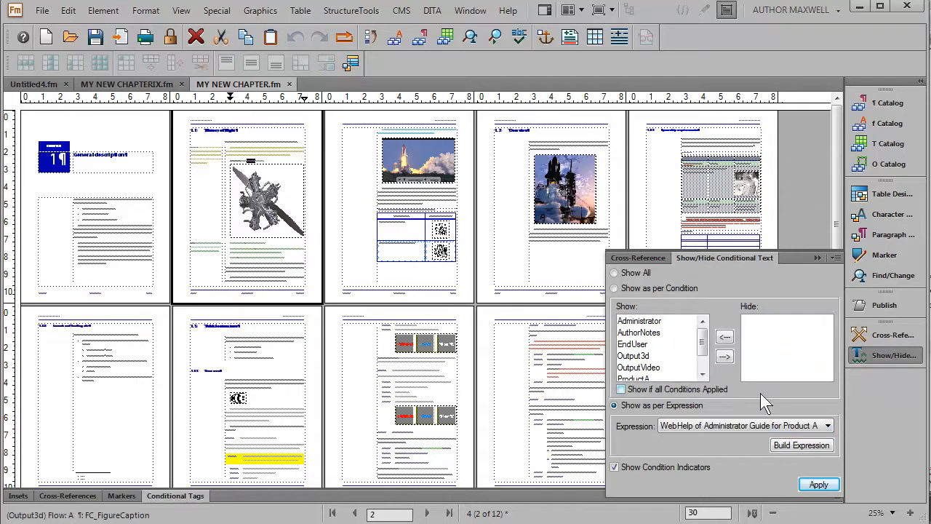
pyautogui.click(828, 486)
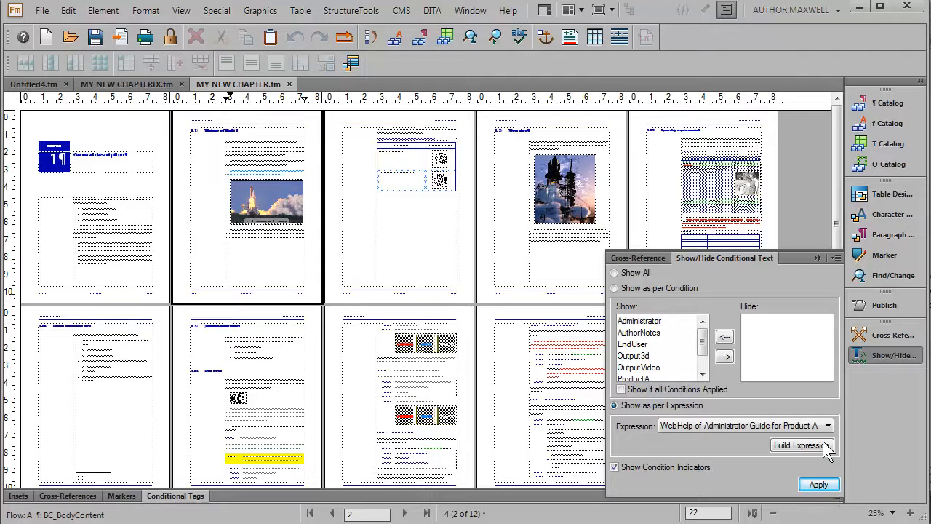
pyautogui.click(819, 257)
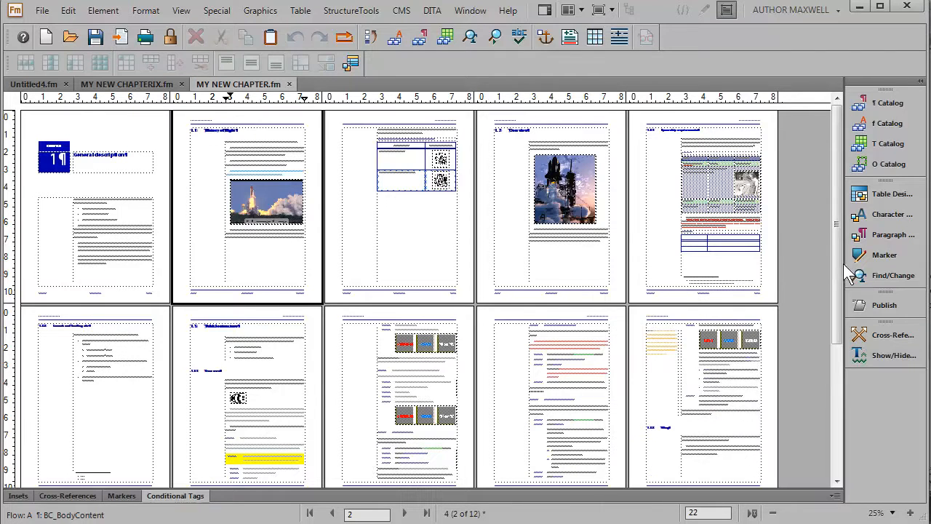
# Turn off the condition indicators so the shuttle launch video paragraph appears in its normal formatting.
pyautogui.click(871, 355)
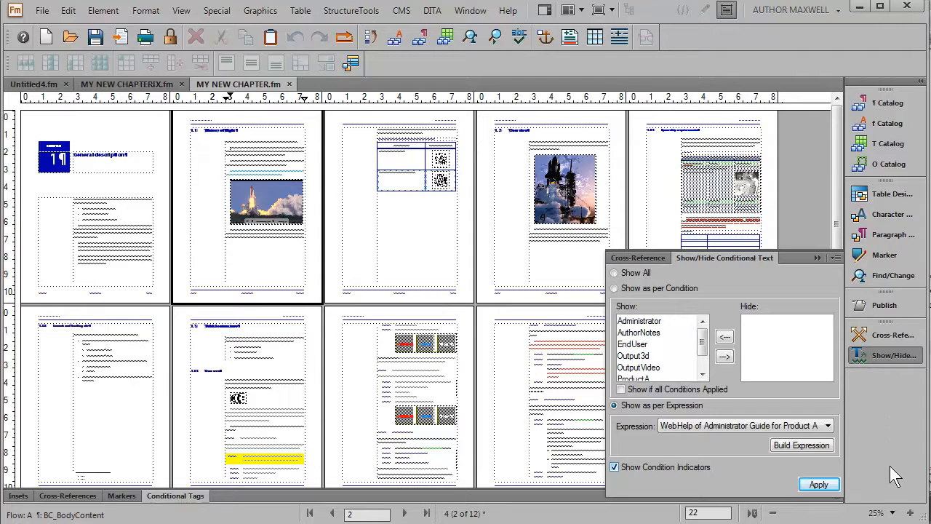
pyautogui.click(892, 513)
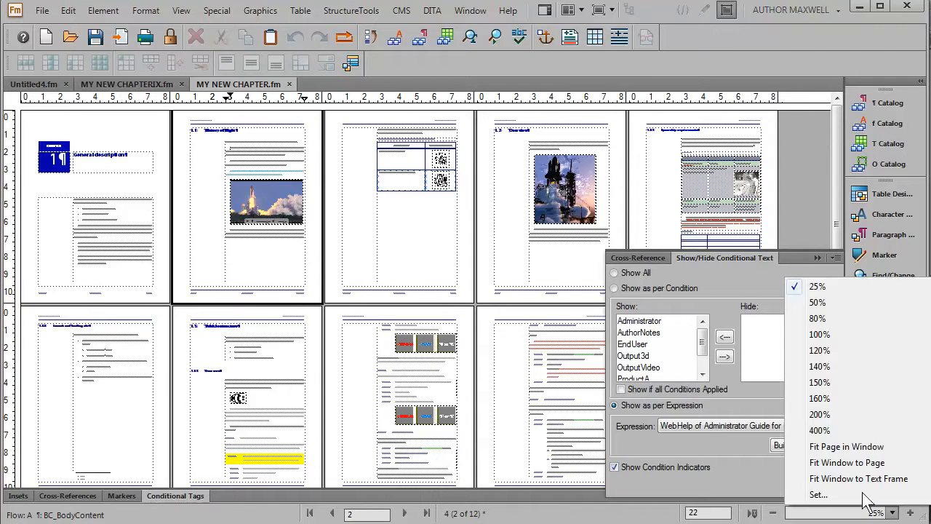
pyautogui.click(845, 386)
pyautogui.moveTo(383, 305); pyautogui.dragTo(390, 305)
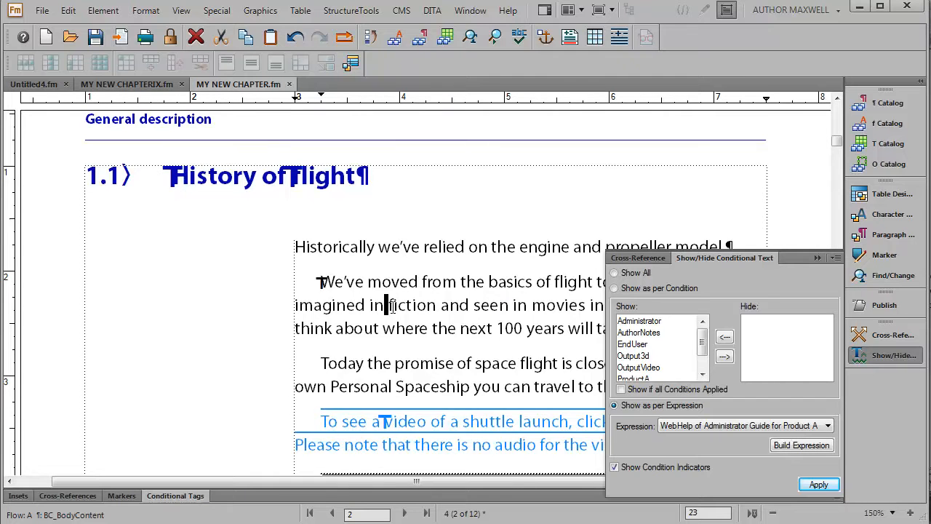
pyautogui.scroll(-3, 393, 314)
pyautogui.moveTo(416, 265); pyautogui.dragTo(476, 273)
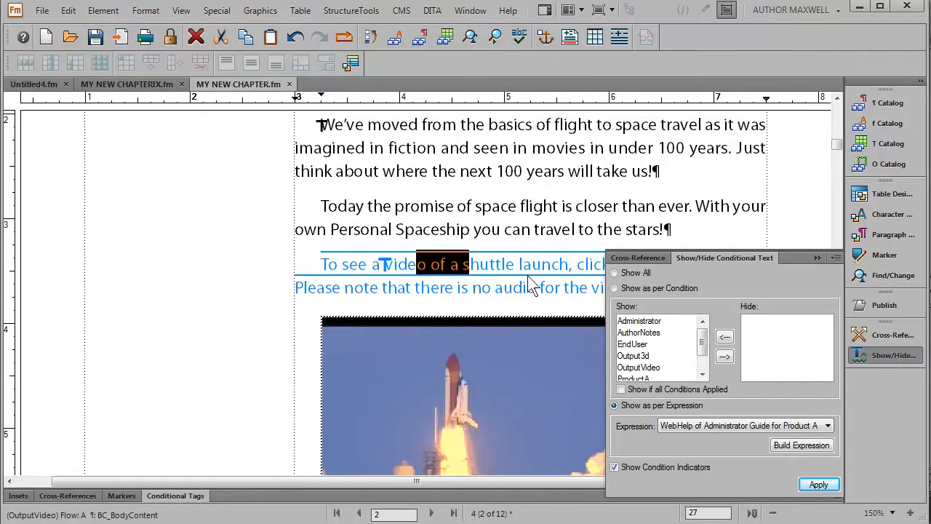
pyautogui.click(614, 467)
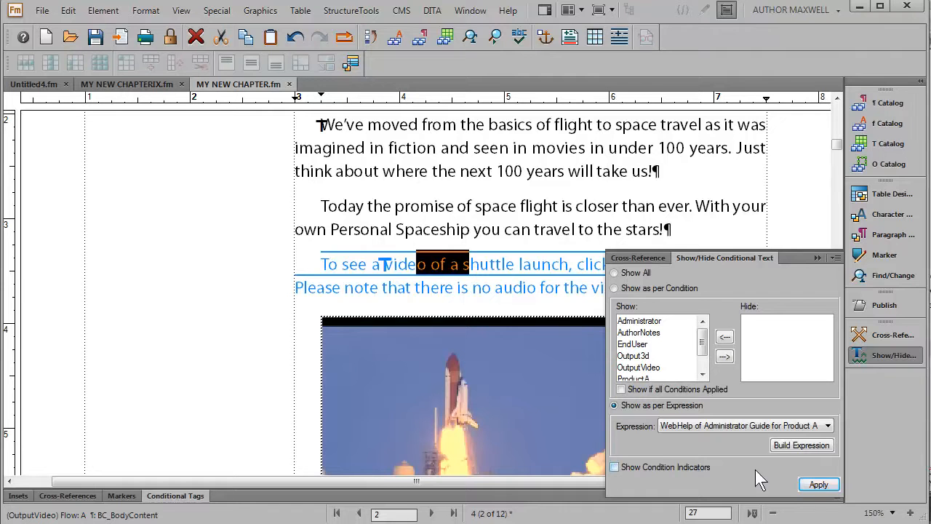
pyautogui.click(818, 485)
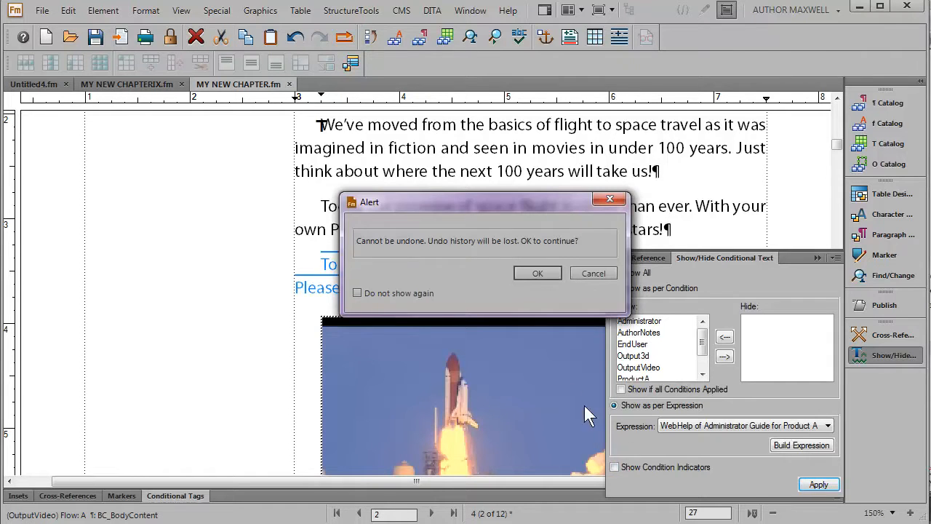
pyautogui.click(536, 273)
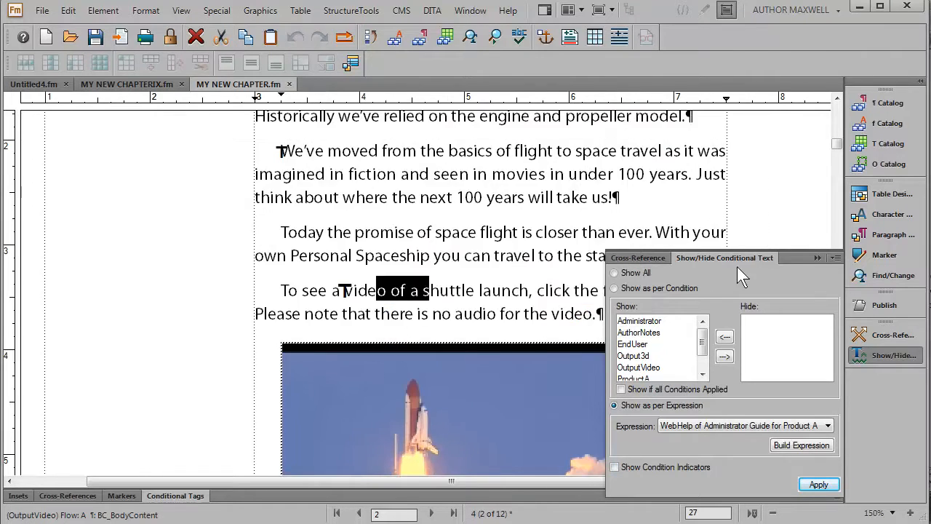
pyautogui.click(815, 258)
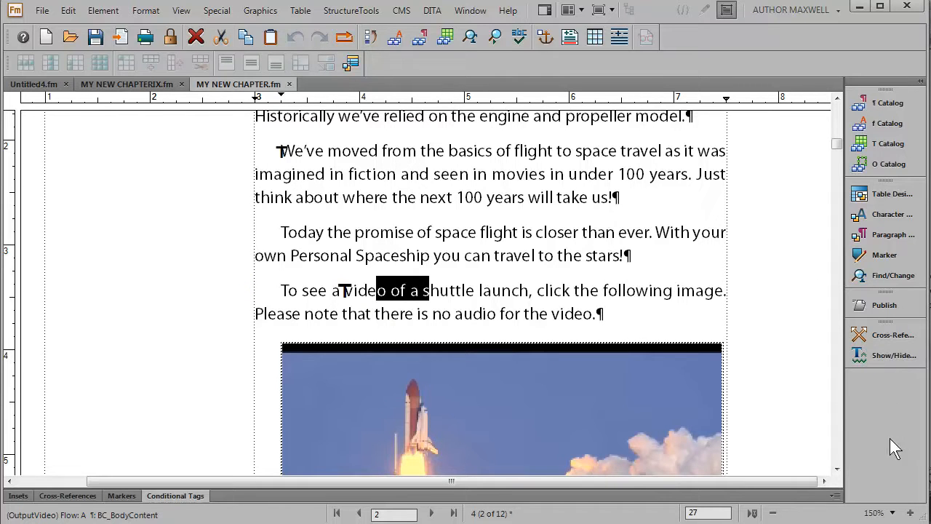
# Examine the page overview without condition indicators and the Park, Animals and Experience table in the Spaceship requirements section.
pyautogui.click(880, 513)
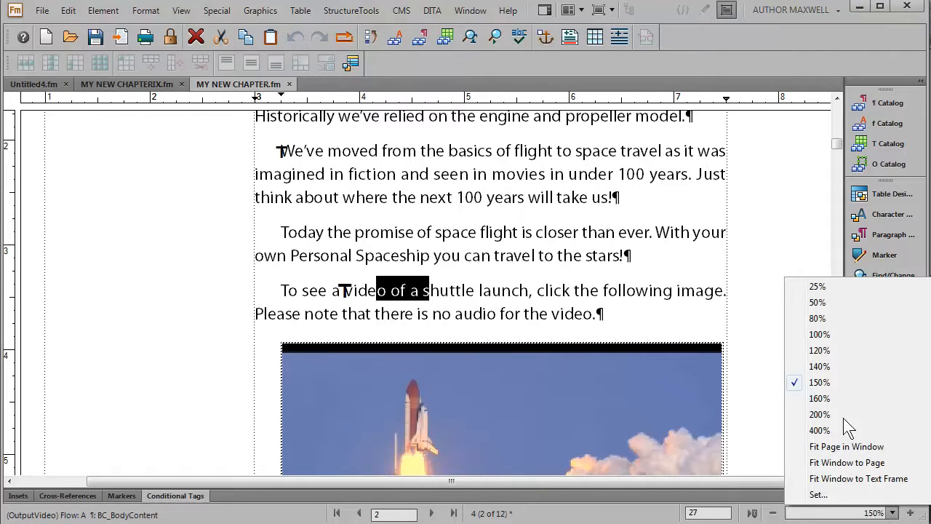
pyautogui.click(836, 287)
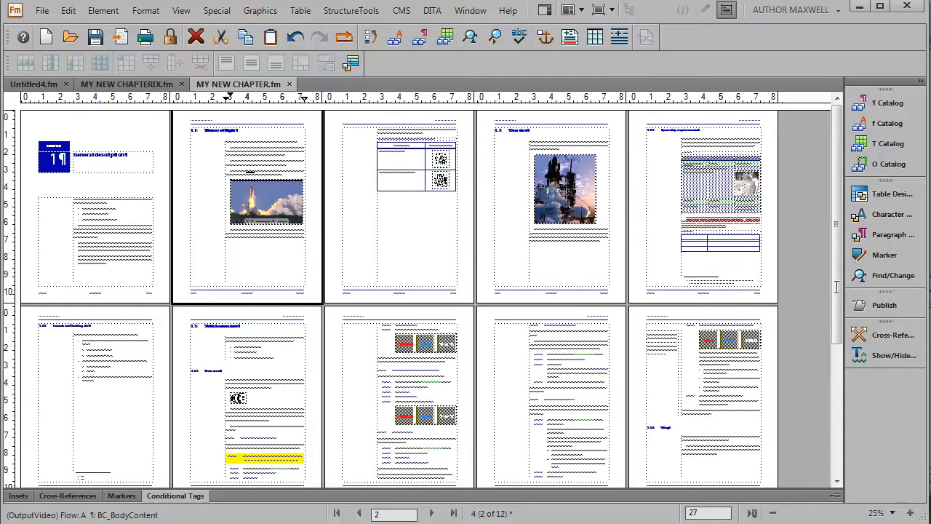
pyautogui.click(725, 185)
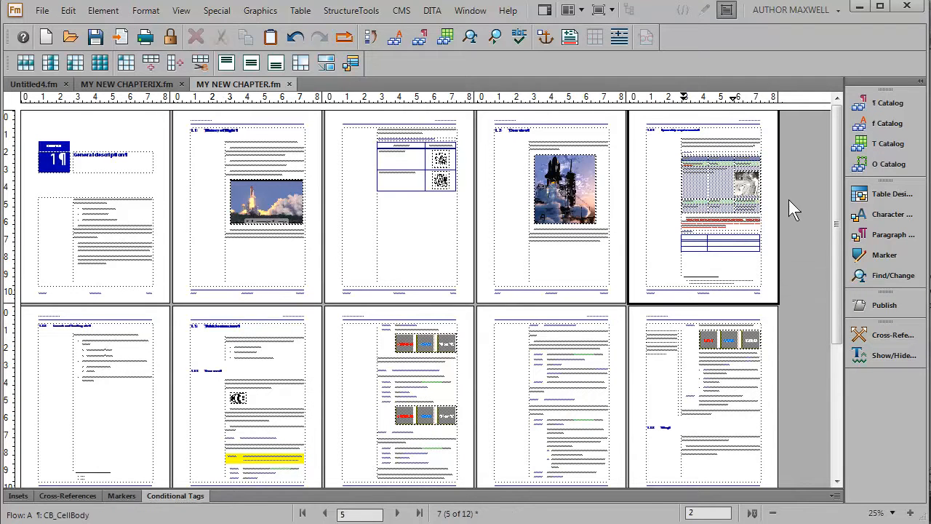
pyautogui.click(892, 512)
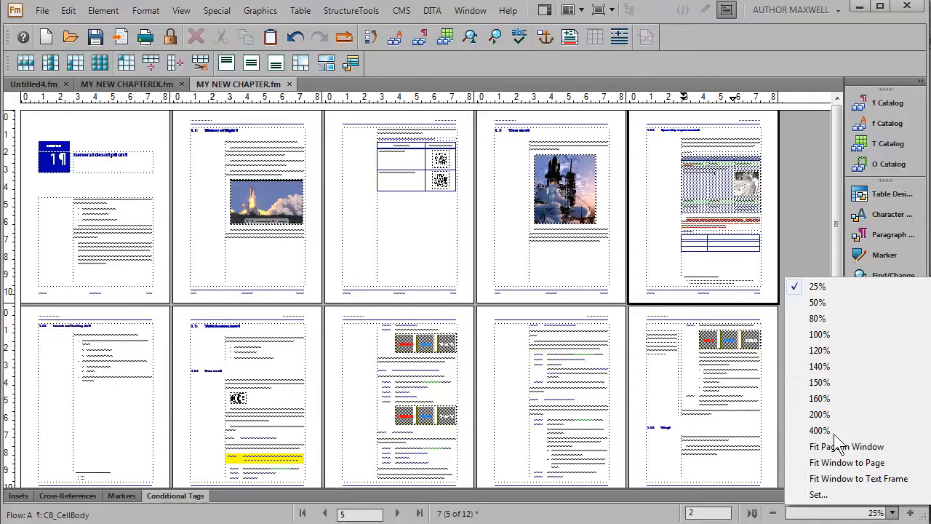
pyautogui.click(831, 380)
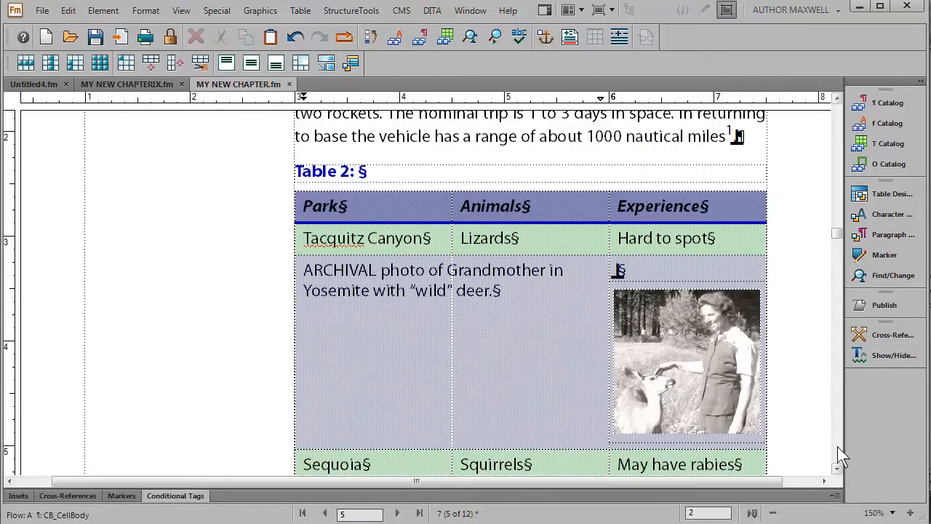
pyautogui.click(838, 467)
pyautogui.click(838, 468)
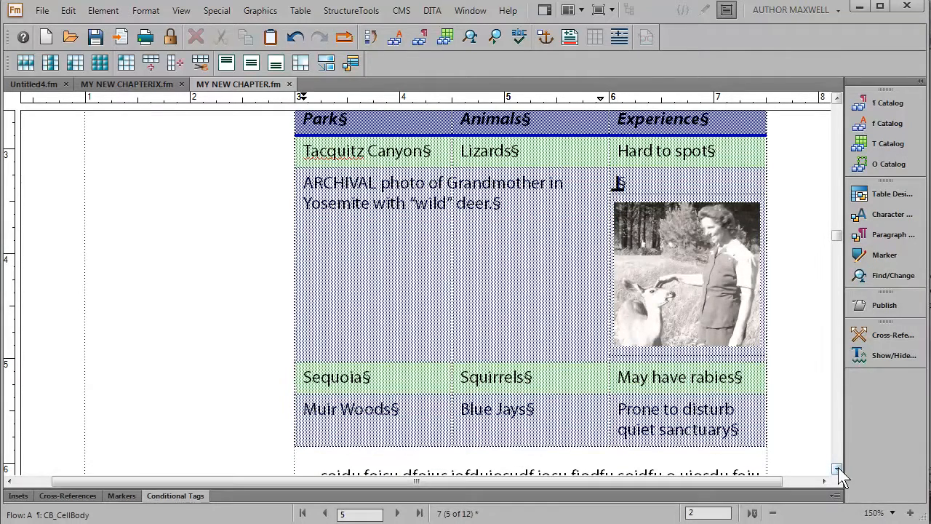
pyautogui.click(836, 100)
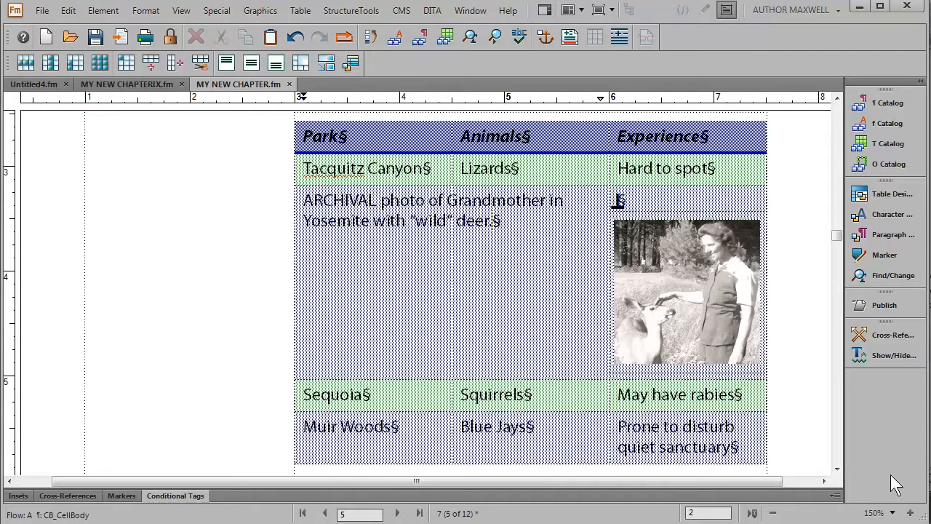
pyautogui.click(892, 513)
pyautogui.click(819, 303)
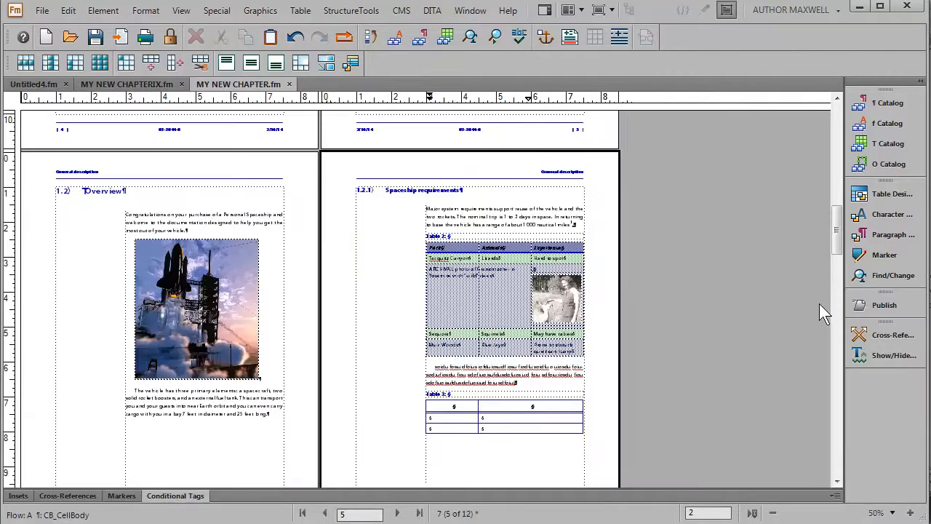
# Save the chapter and publish it in the Responsive HTML5 format to the FMOutput folder.
pyautogui.click(95, 37)
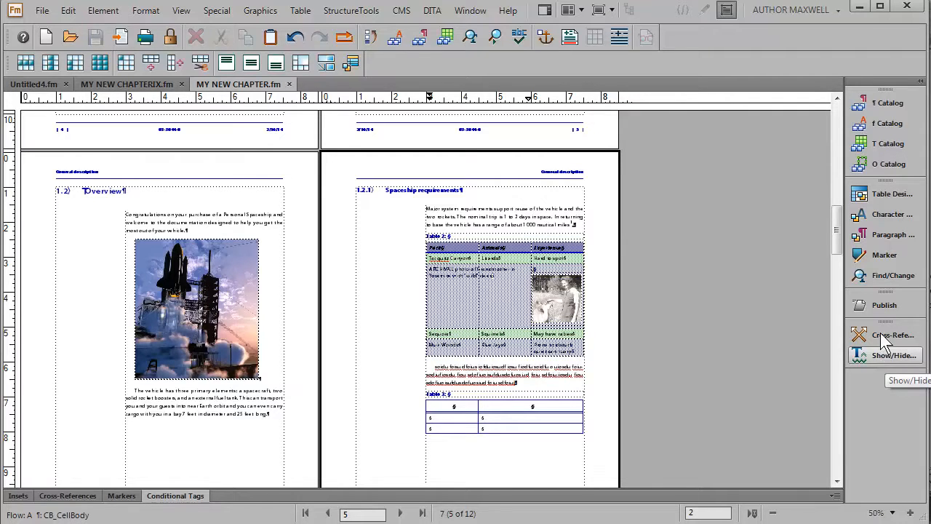
pyautogui.click(884, 306)
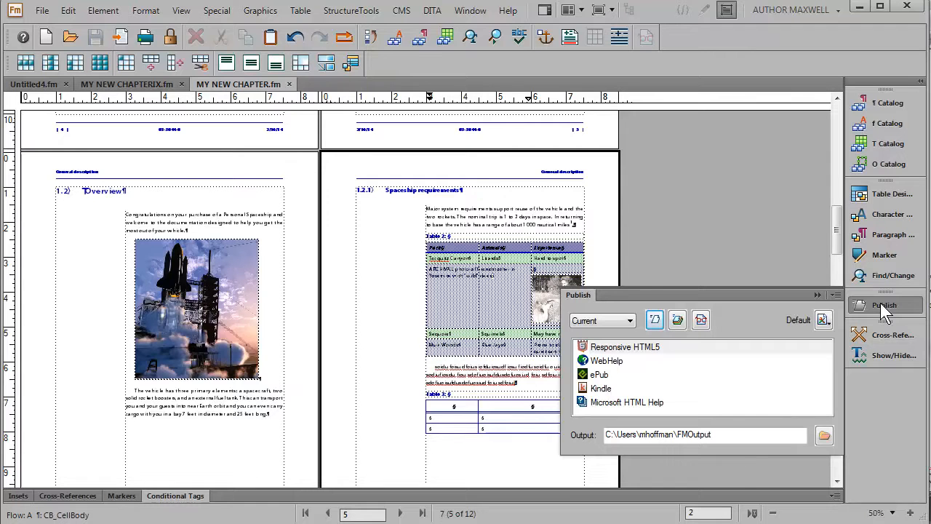
pyautogui.click(617, 347)
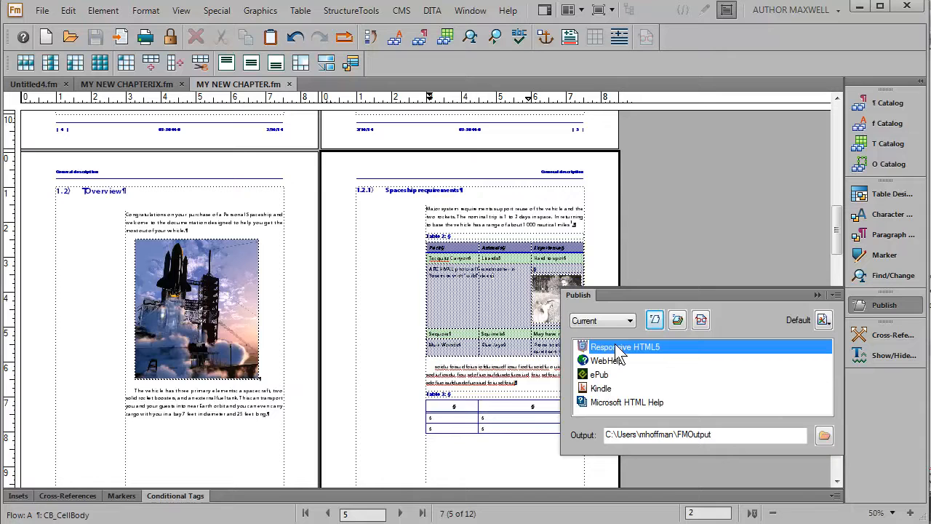
pyautogui.click(656, 322)
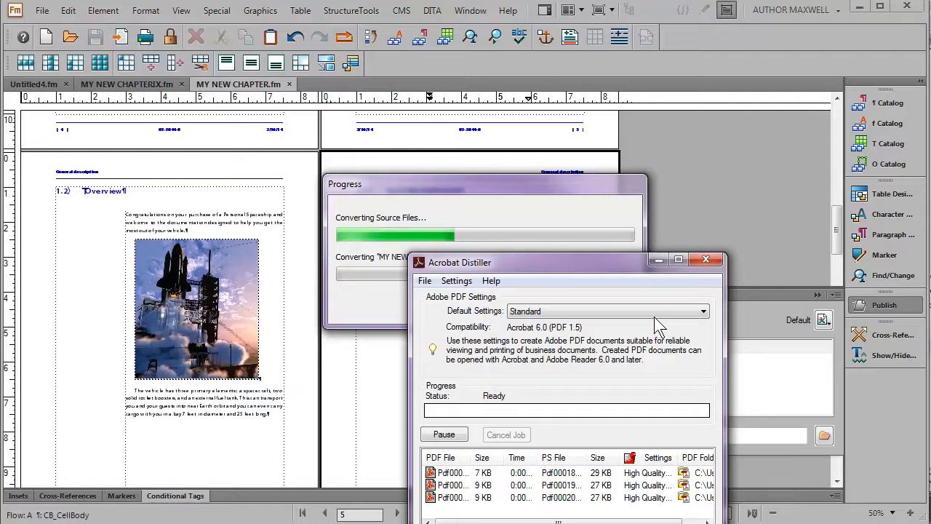
# Minimize Acrobat Distiller, accept the font information notice and open the generated Responsive HTML5 output in the browser.
pyautogui.click(657, 261)
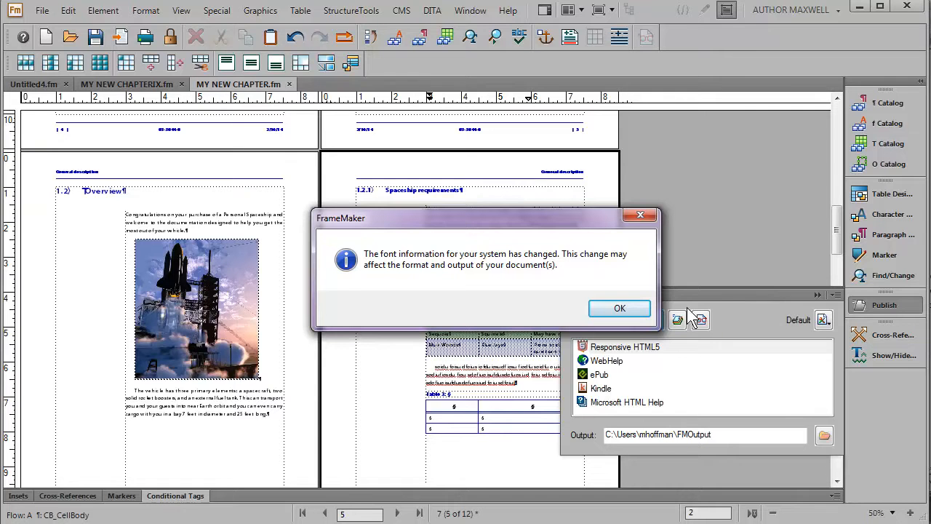
pyautogui.click(602, 317)
pyautogui.click(555, 291)
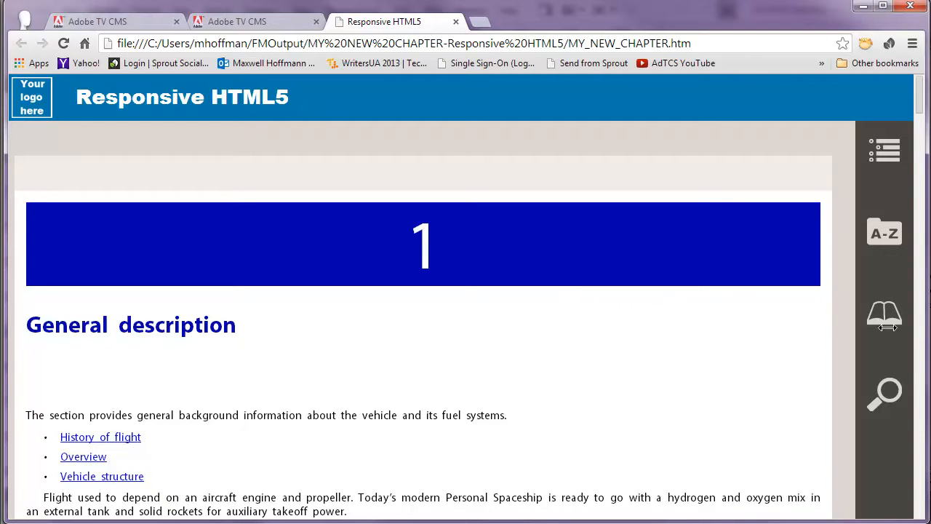
# Narrow the browser window in two stages to check how the General description text and shuttle launch video section reflow.
pyautogui.moveTo(922, 371); pyautogui.dragTo(813, 380)
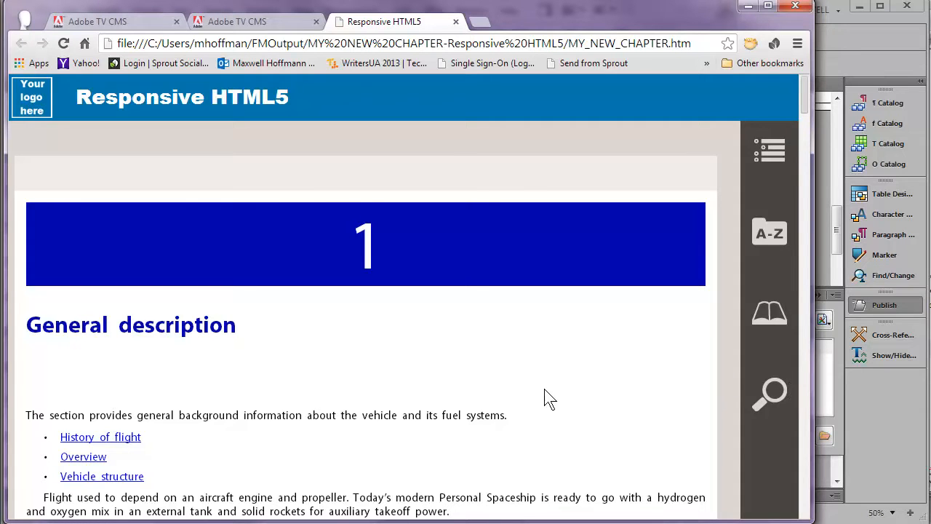
pyautogui.scroll(-5, 538, 401)
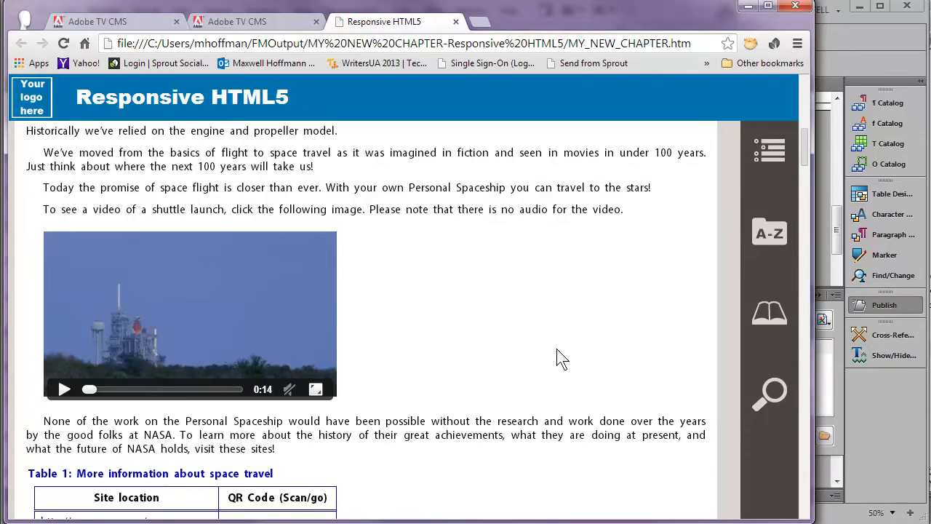
pyautogui.tripleClick(575, 420)
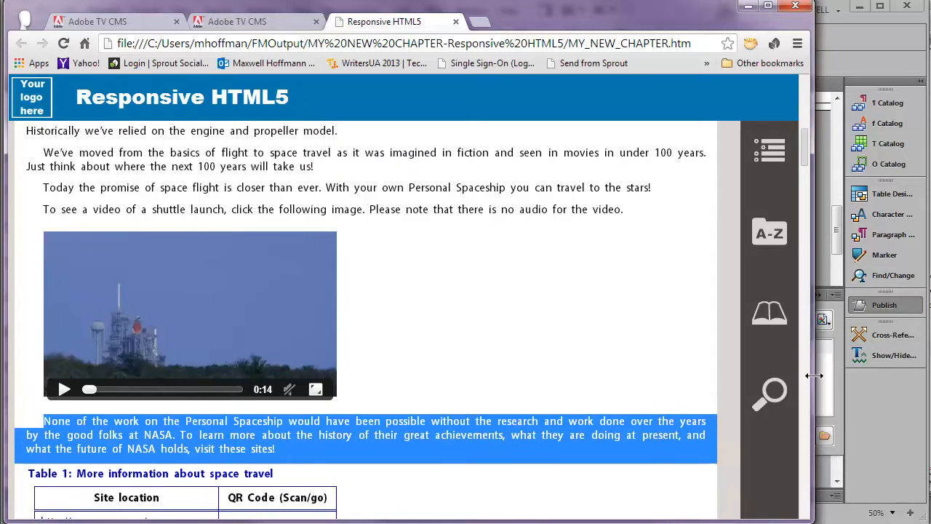
pyautogui.moveTo(813, 375); pyautogui.dragTo(771, 373)
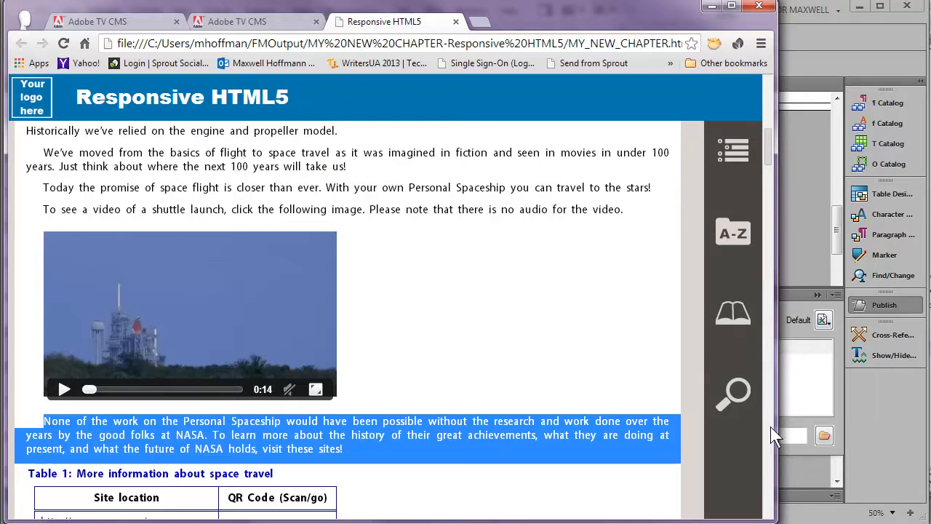
# Examine the Spaceship requirements section and the Park, Animals and Experience table in the published page, highlighting the word Grandmother.
pyautogui.scroll(-10, 770, 448)
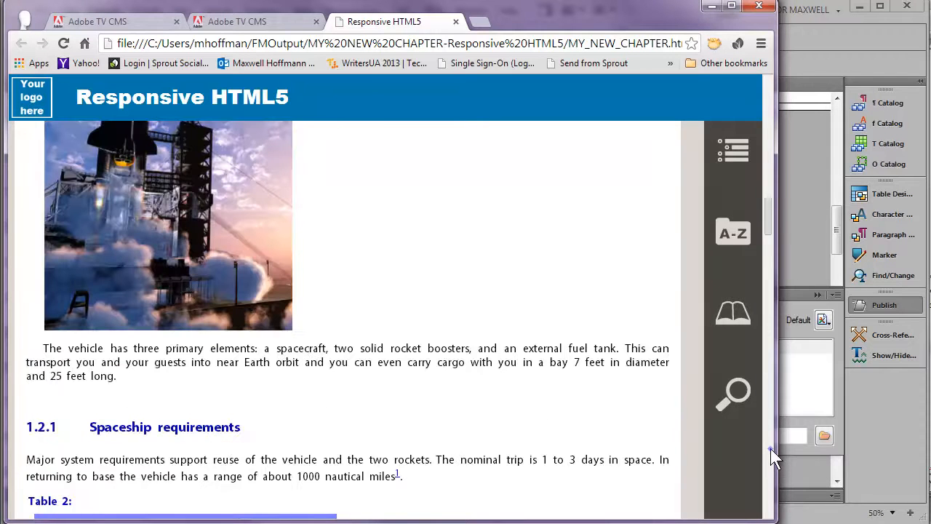
pyautogui.scroll(-5, 526, 419)
pyautogui.scroll(4, 527, 419)
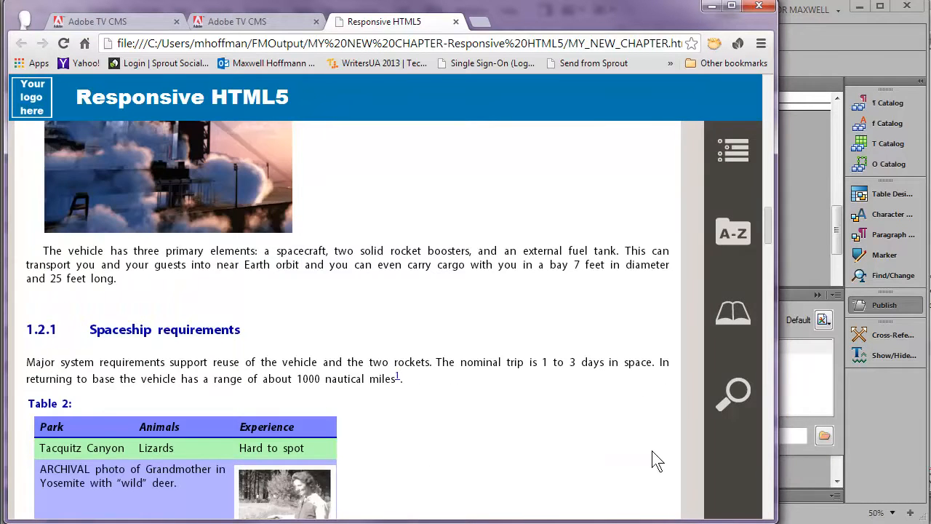
pyautogui.scroll(-4, 396, 390)
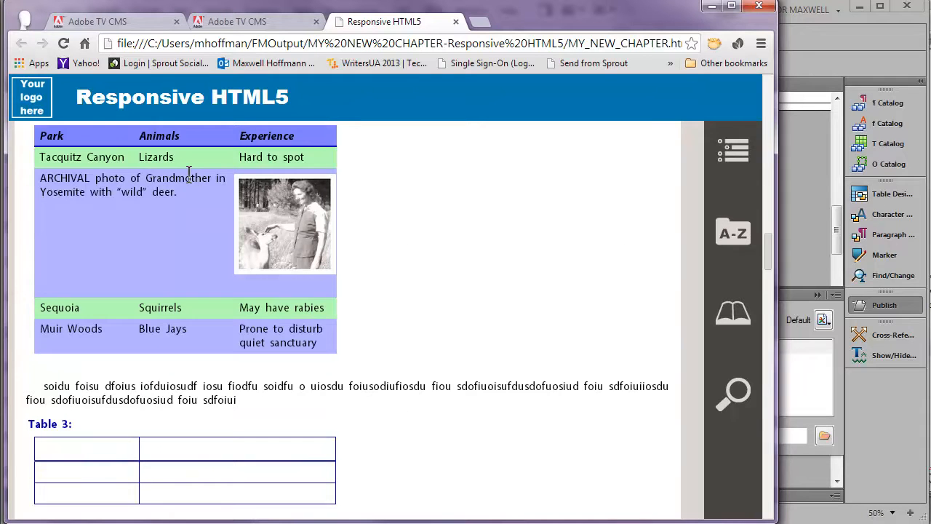
pyautogui.doubleClick(168, 182)
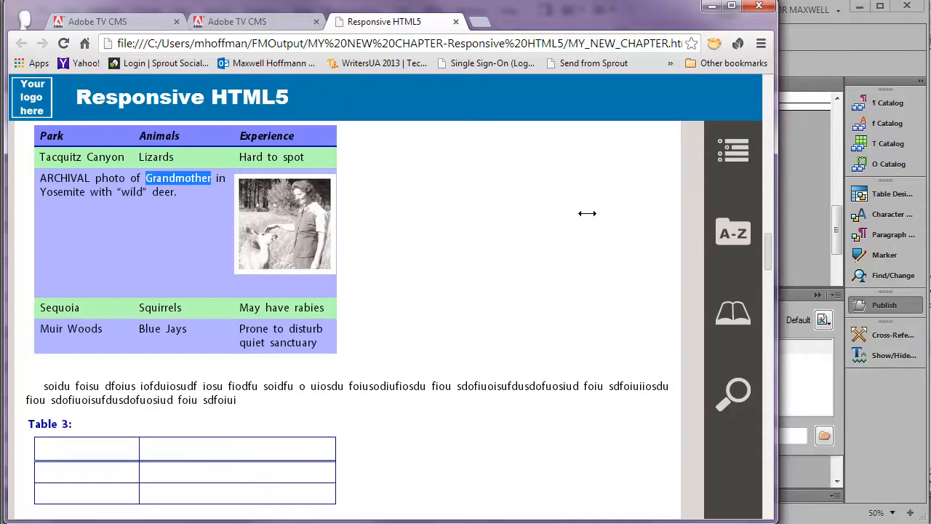
# Shrink the browser window to roughly half the screen width to check the output's layout for small devices.
pyautogui.moveTo(774, 347); pyautogui.dragTo(716, 350)
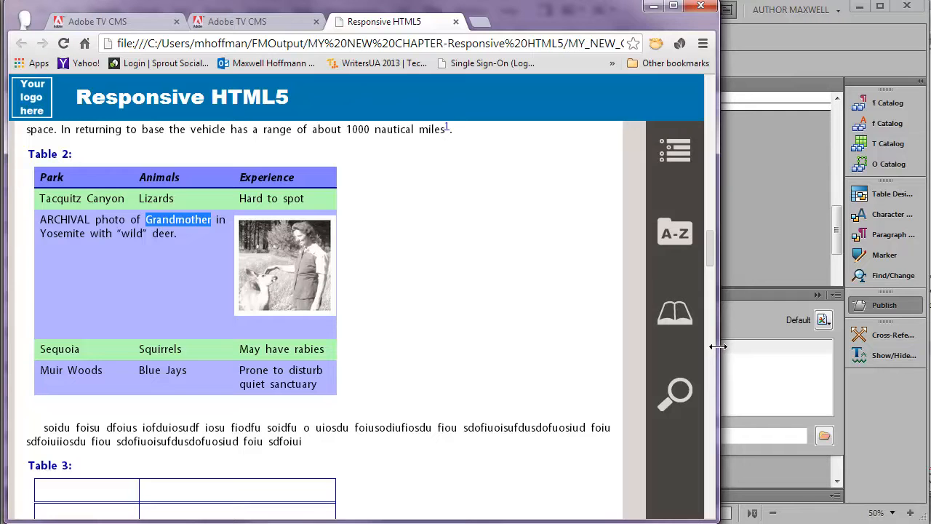
pyautogui.moveTo(719, 341); pyautogui.dragTo(357, 314)
pyautogui.moveTo(346, 226); pyautogui.dragTo(446, 249)
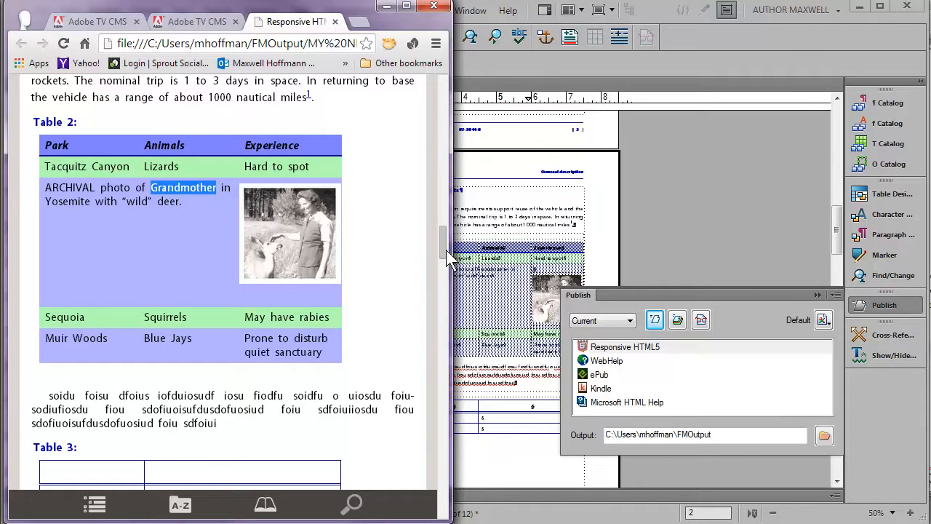
# Switch back to FrameMaker, collapse the Publish panel and show the shuttle launch video paragraph at 100% zoom.
pyautogui.click(723, 208)
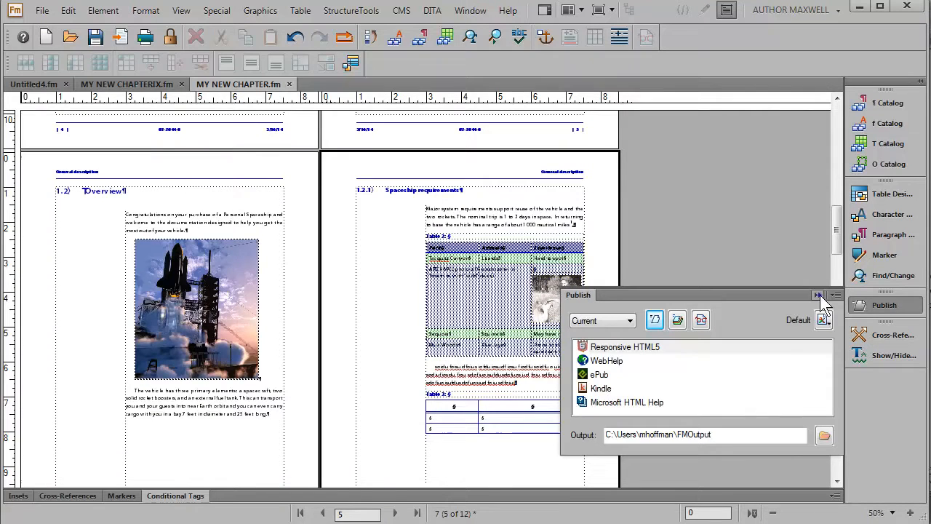
pyautogui.click(818, 294)
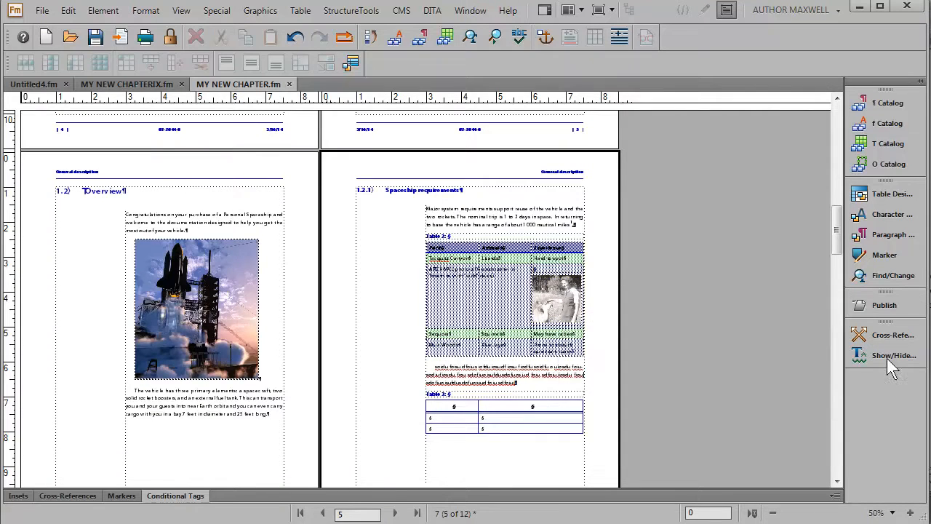
pyautogui.click(909, 514)
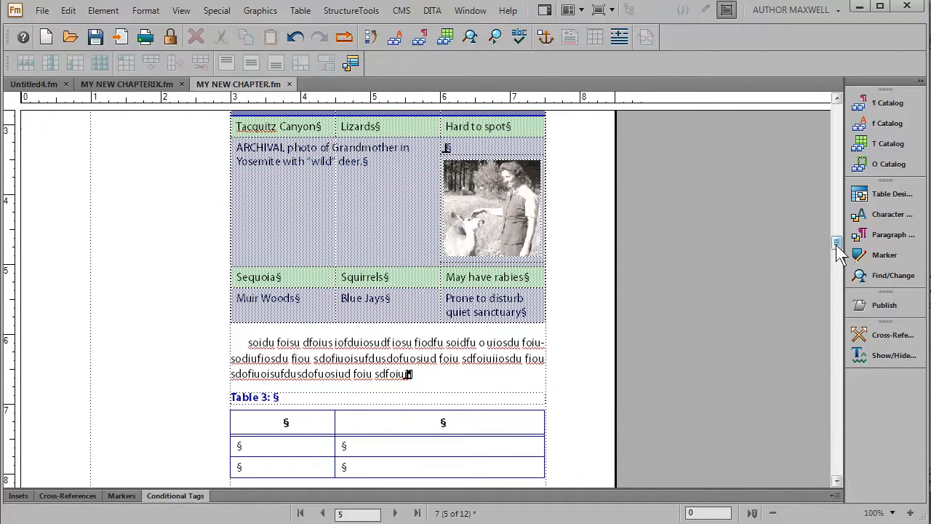
pyautogui.moveTo(837, 248); pyautogui.dragTo(823, 153)
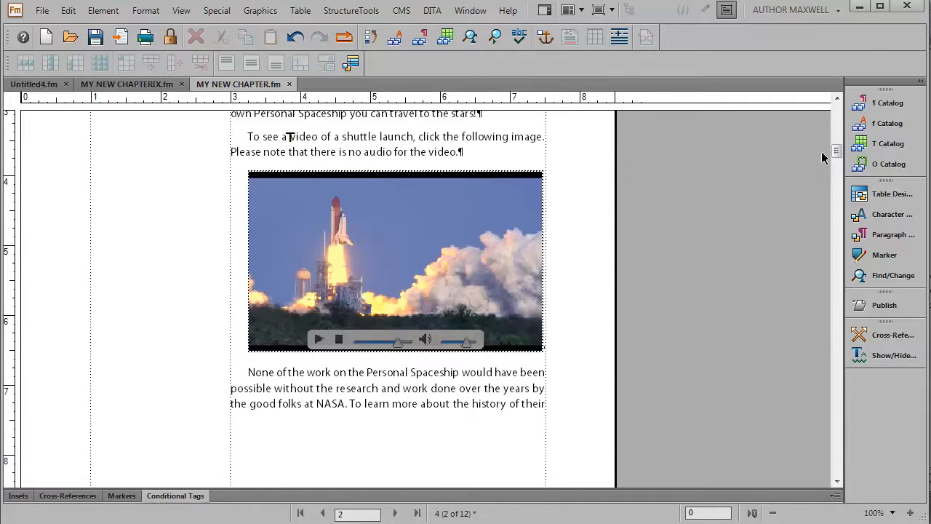